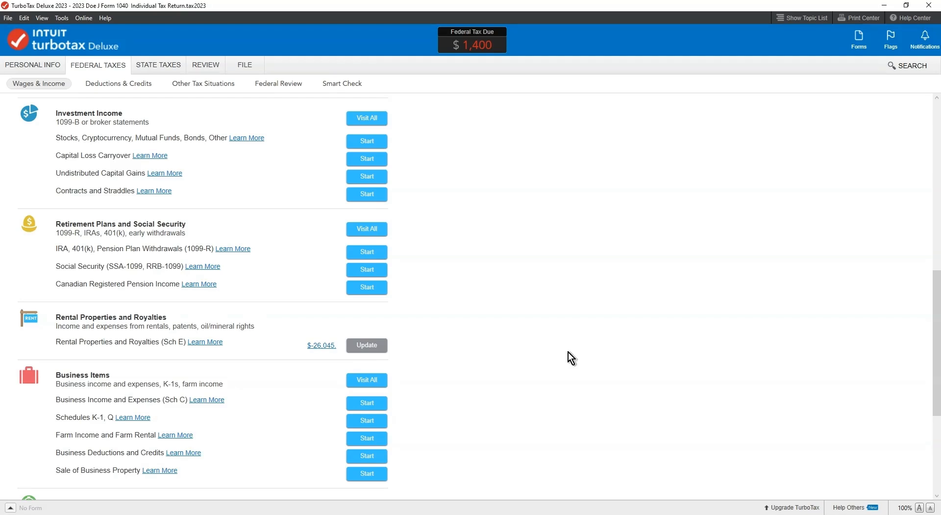
# Open the summary of the My Rental property from Rental Properties and Royalties (Sch E), continuing in TurboTax Deluxe
pyautogui.scroll(-5, 501, 309)
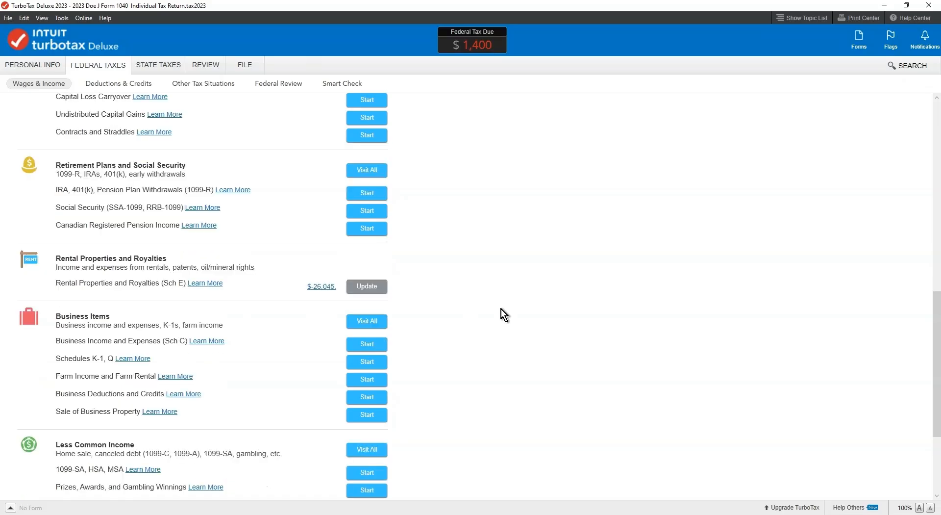
pyautogui.scroll(3, 482, 278)
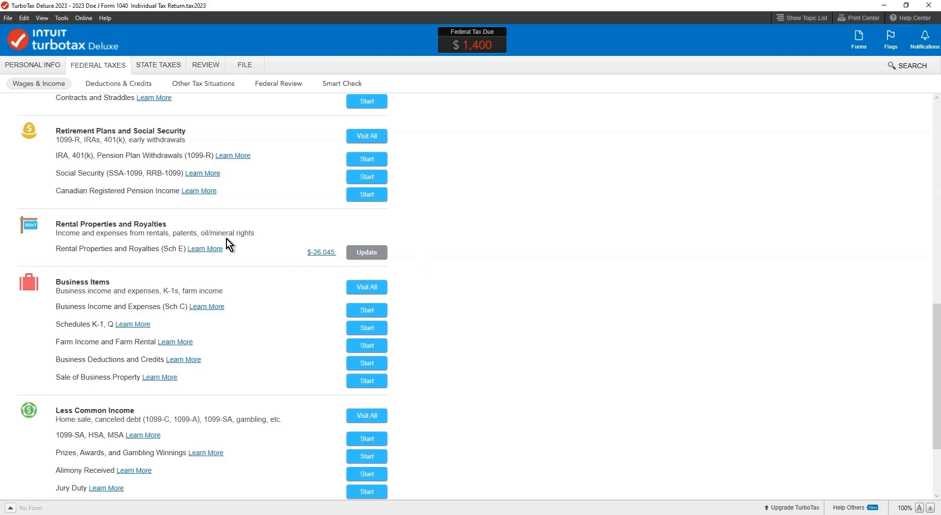
pyautogui.click(362, 251)
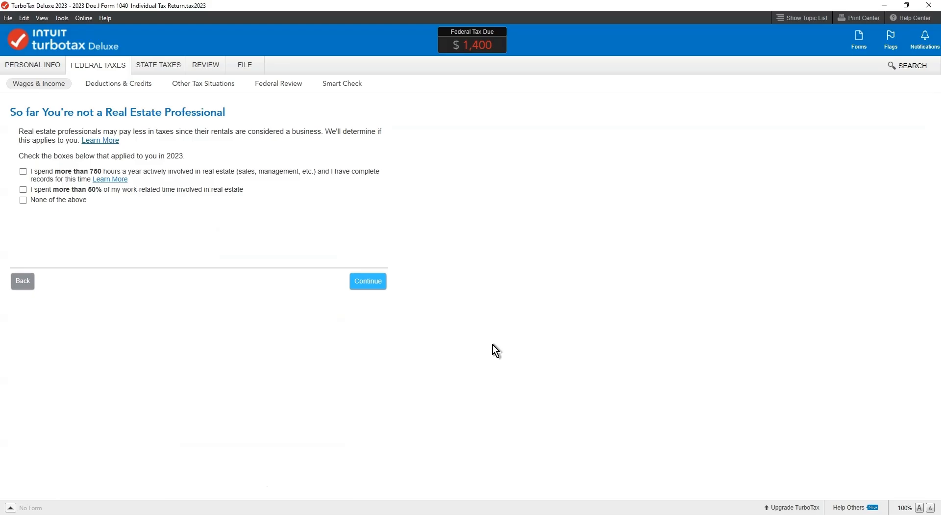
pyautogui.click(362, 283)
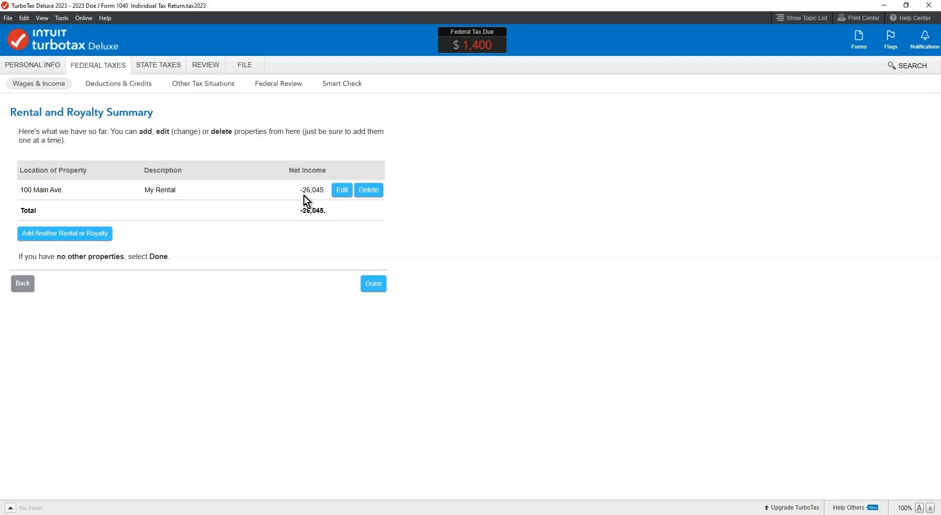
pyautogui.click(339, 192)
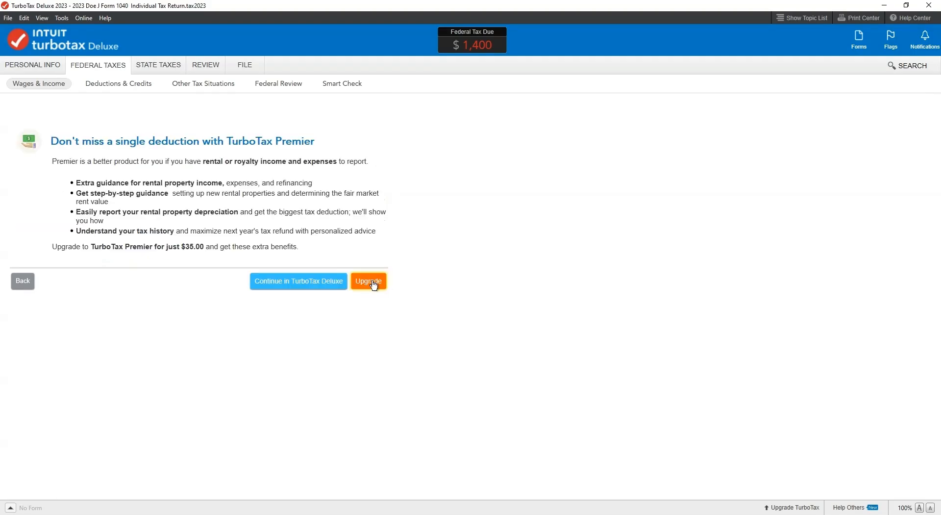
pyautogui.click(295, 281)
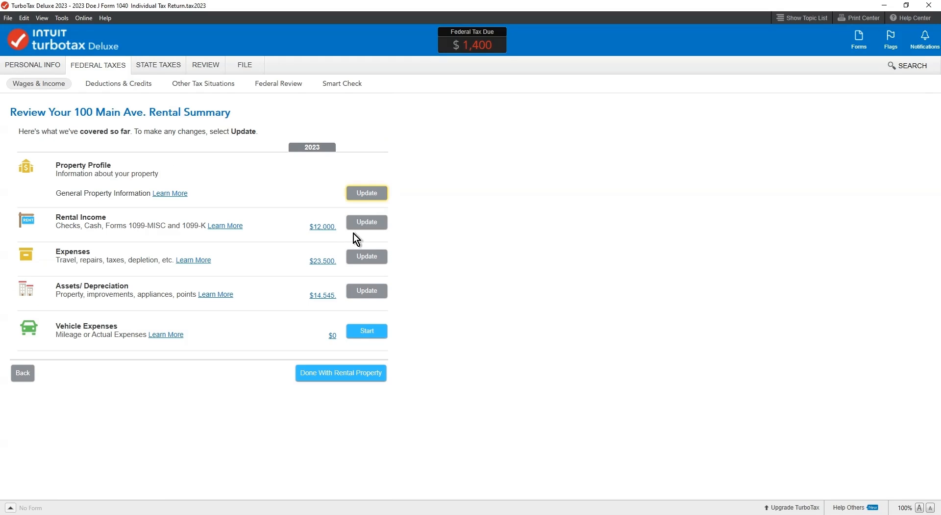
# Review the rental's common expenses, mortgage interest and miscellaneous expenses, and return to the property summary
pyautogui.click(362, 259)
pyautogui.click(201, 225)
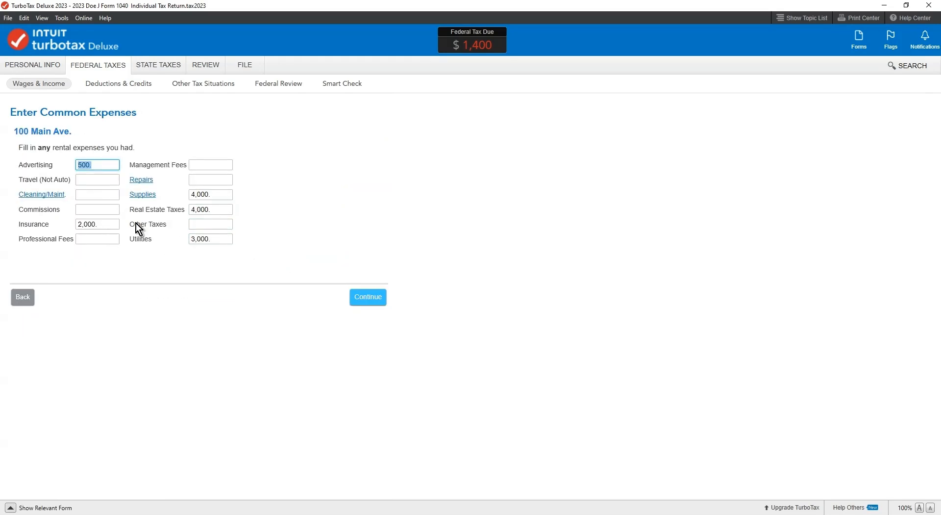
pyautogui.click(369, 298)
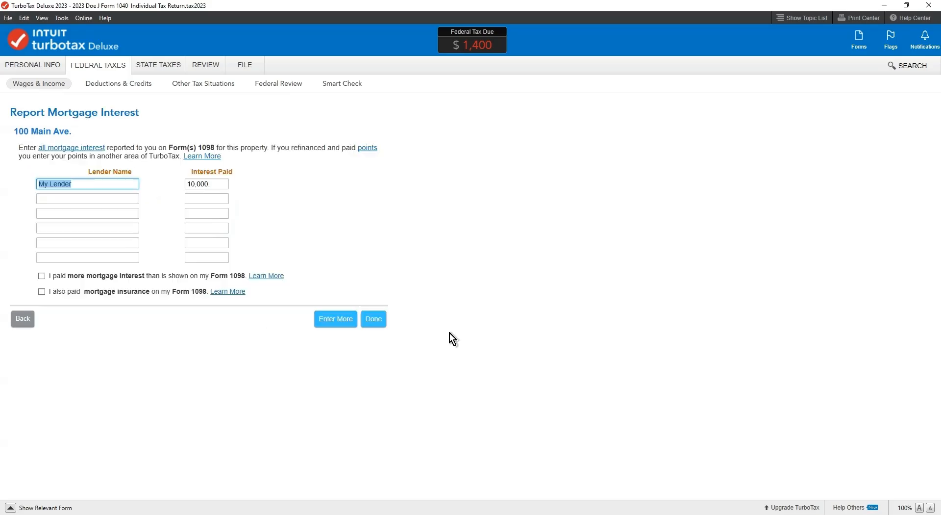
pyautogui.click(374, 319)
pyautogui.click(378, 298)
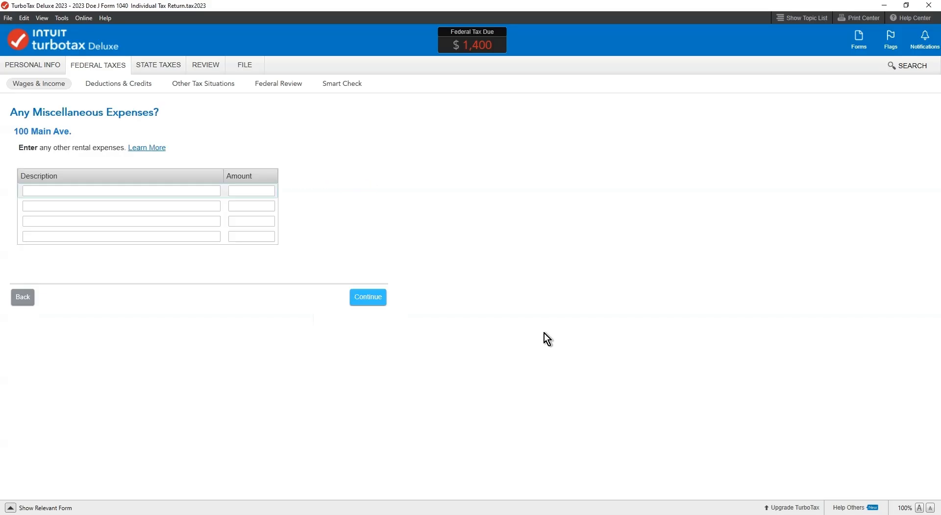
pyautogui.click(374, 298)
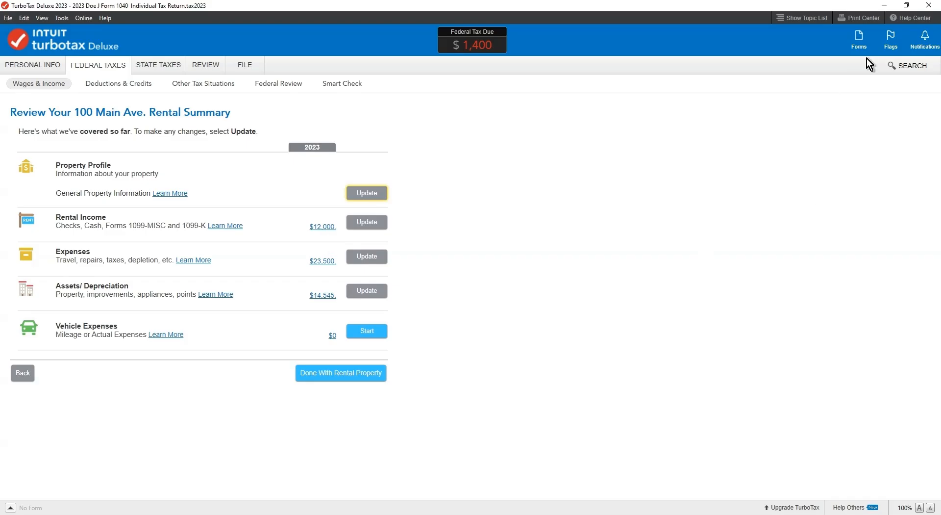
# Switch to the forms view and examine the wage, total income and taxable income lines on Form 1040
pyautogui.click(860, 42)
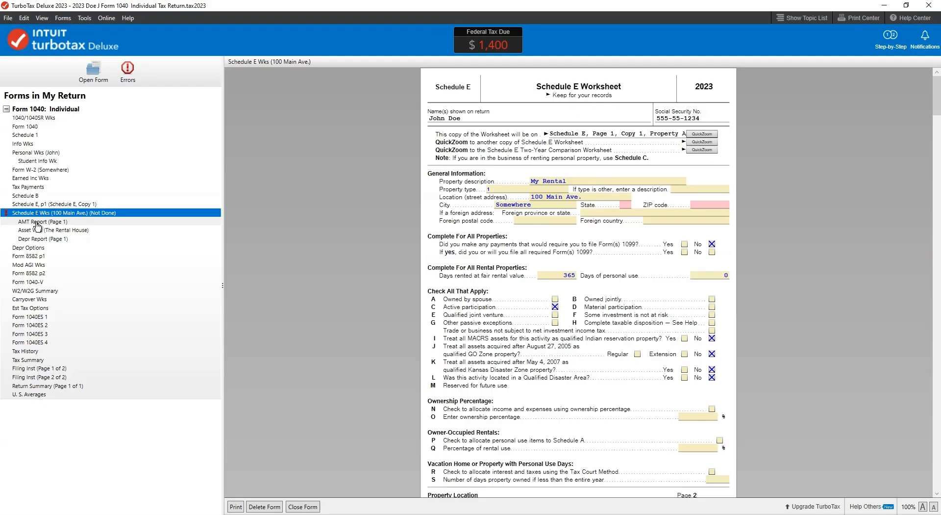
pyautogui.click(25, 128)
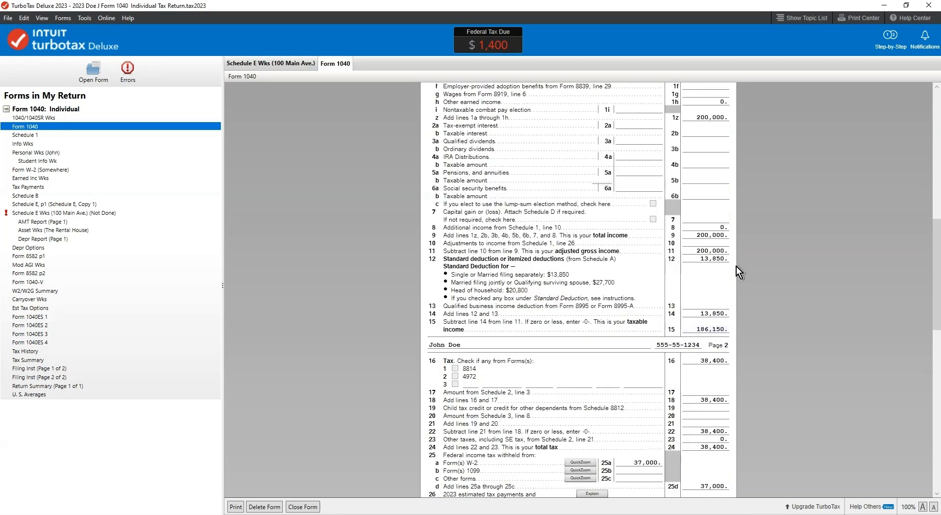
pyautogui.scroll(3, 647, 273)
pyautogui.scroll(3, 680, 249)
pyautogui.click(696, 163)
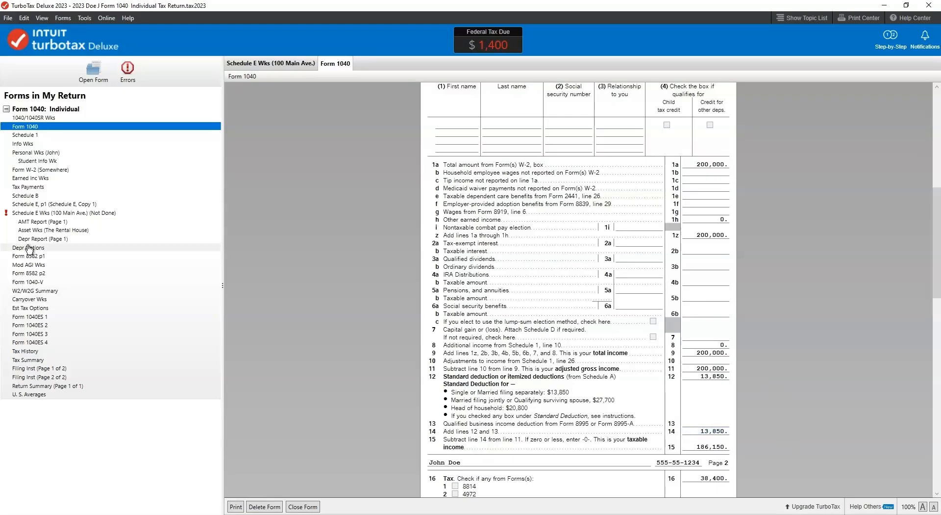
# Examine the rents, expenses and deductible rental loss lines on Schedule E page 1
pyautogui.click(39, 204)
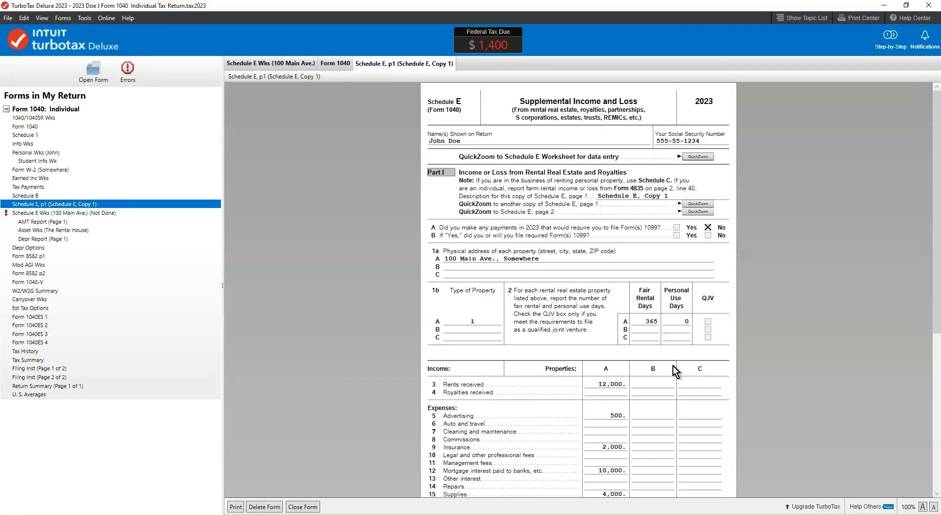
pyautogui.scroll(-6, 656, 359)
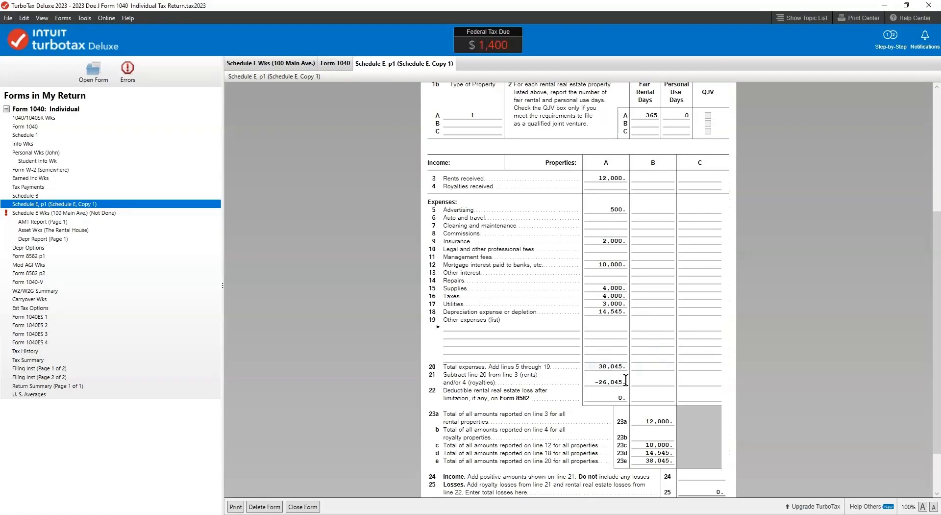
pyautogui.click(599, 178)
pyautogui.scroll(-3, 569, 456)
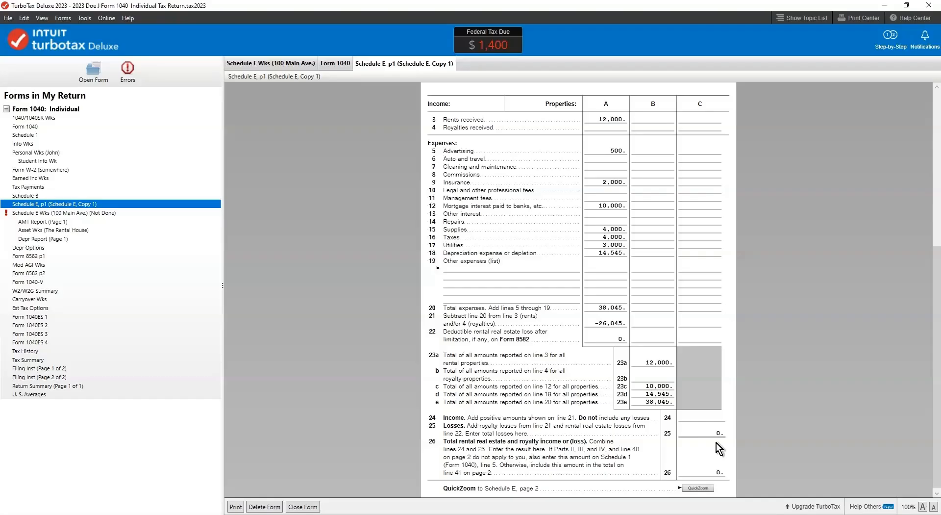
pyautogui.scroll(6, 510, 403)
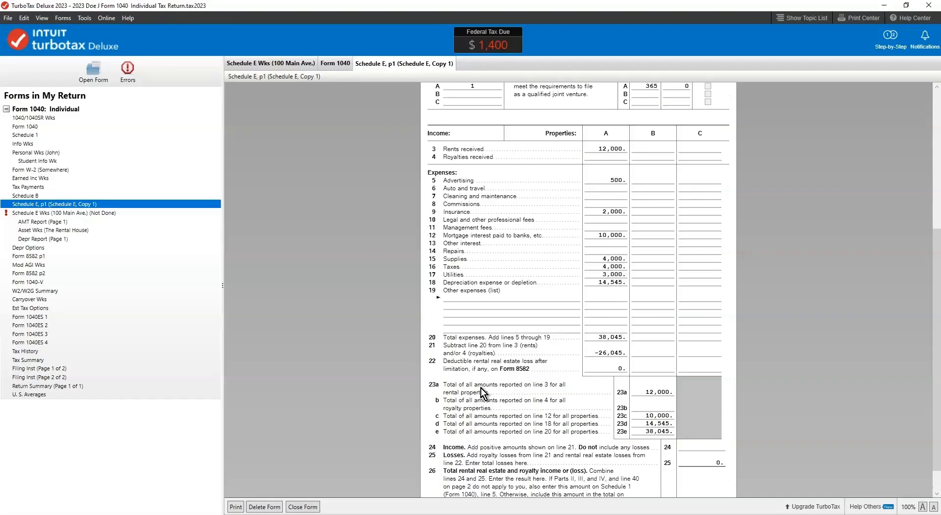
pyautogui.scroll(3, 520, 249)
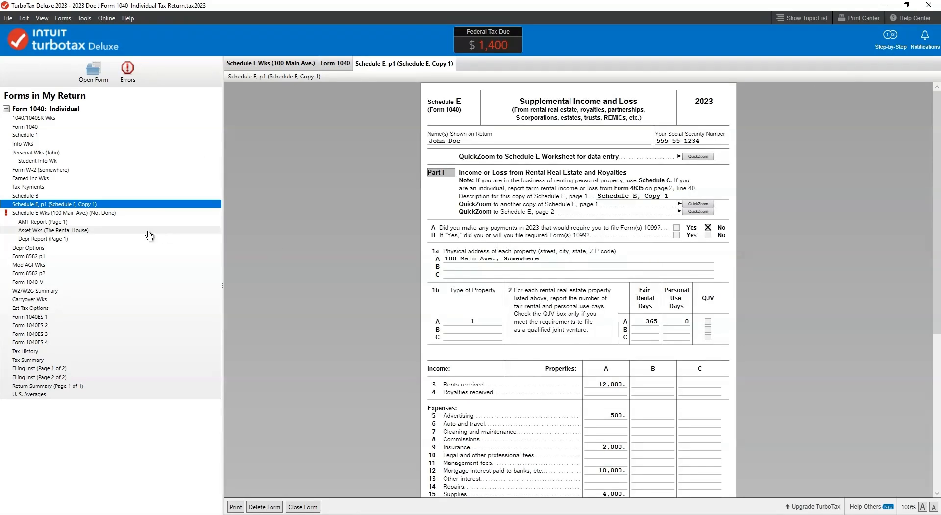
# Check Material participation on the rental's Schedule E worksheet, and toggle Other passive exceptions on and back off
pyautogui.click(30, 214)
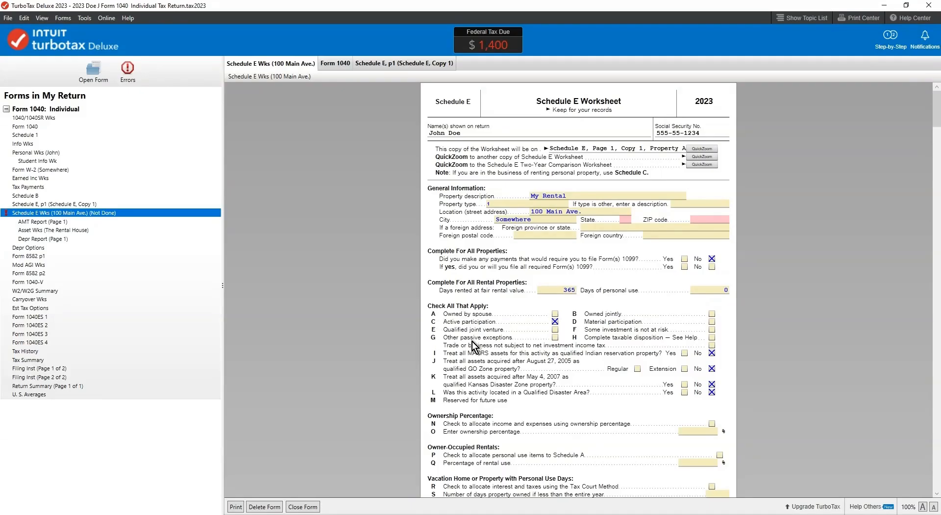
pyautogui.click(556, 337)
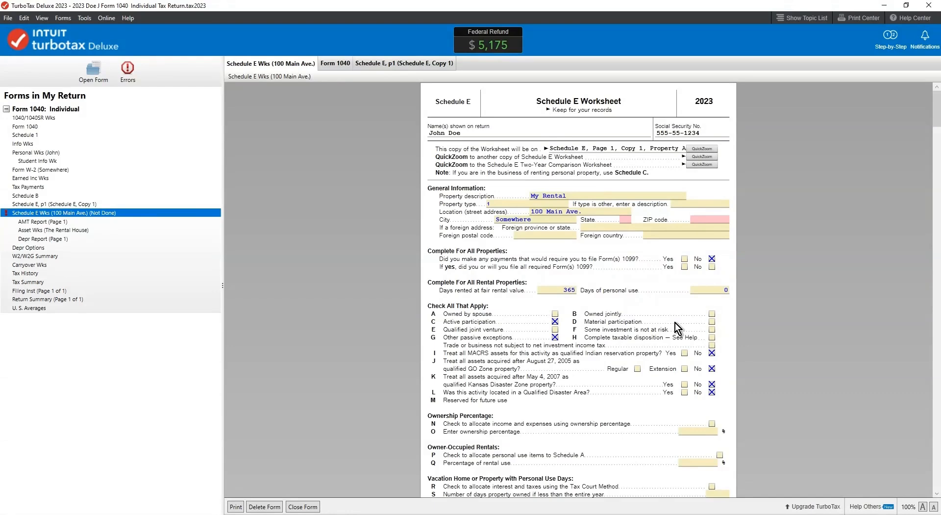
pyautogui.click(711, 322)
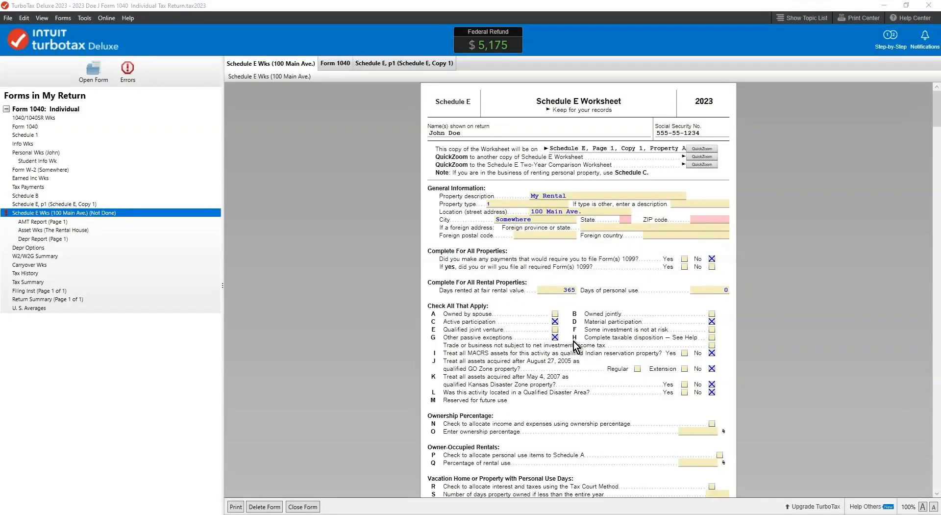
pyautogui.click(556, 338)
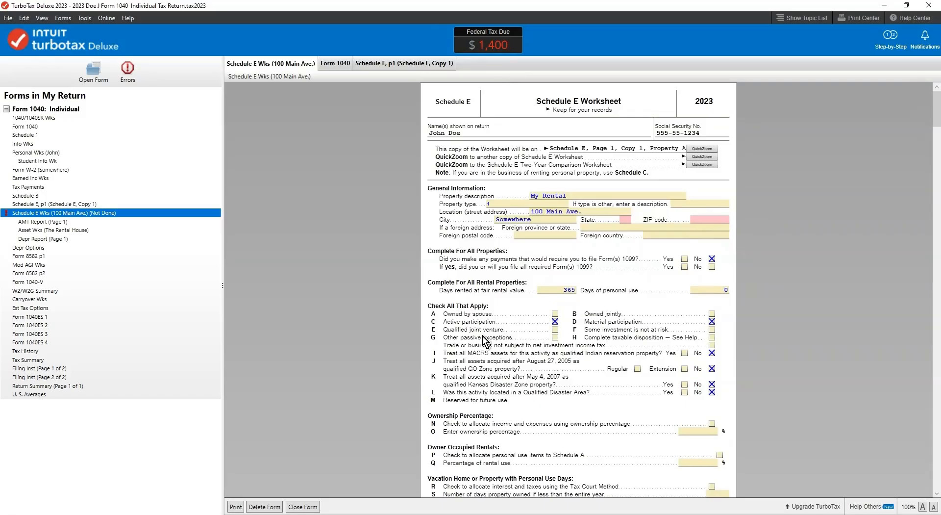
# Examine the net loss, special allowance and total losses allowed on Form 8582 page 1
pyautogui.click(28, 256)
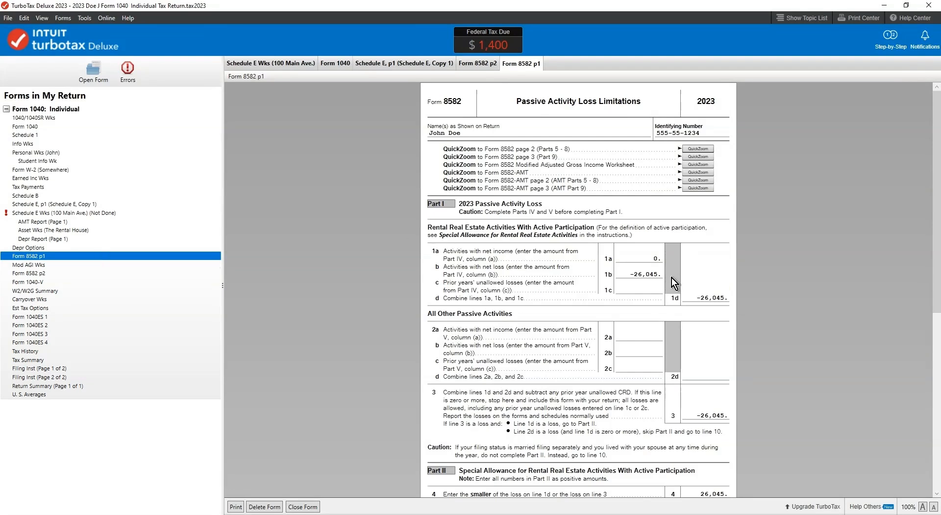
pyautogui.click(630, 276)
pyautogui.scroll(-6, 701, 349)
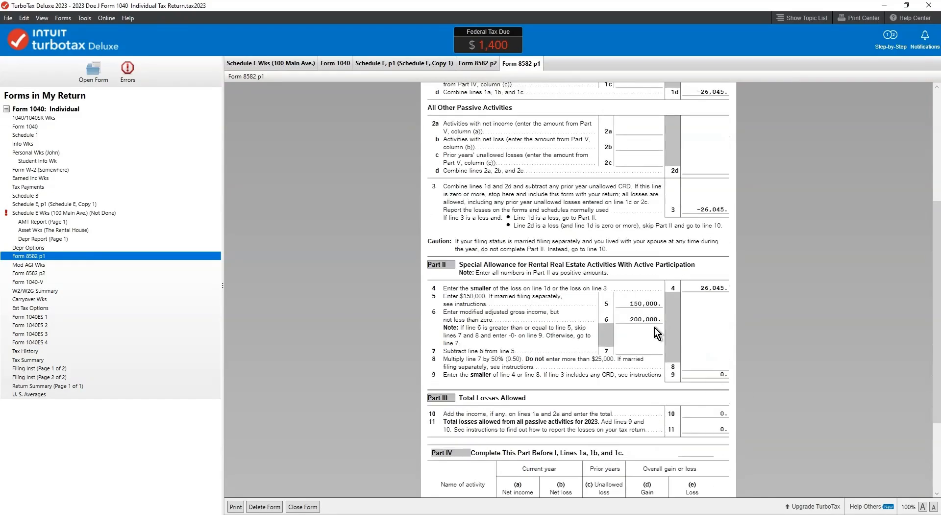
pyautogui.click(633, 319)
pyautogui.scroll(-1, 546, 383)
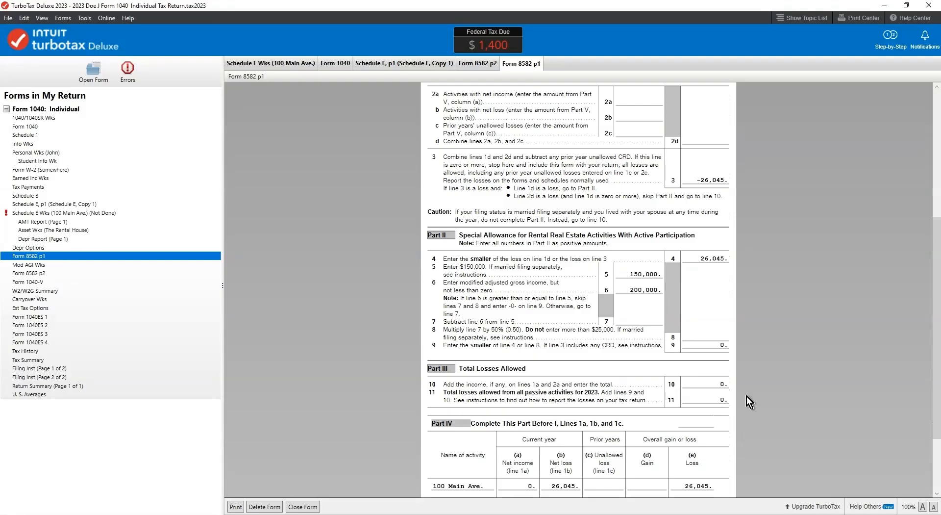
pyautogui.scroll(-2, 697, 410)
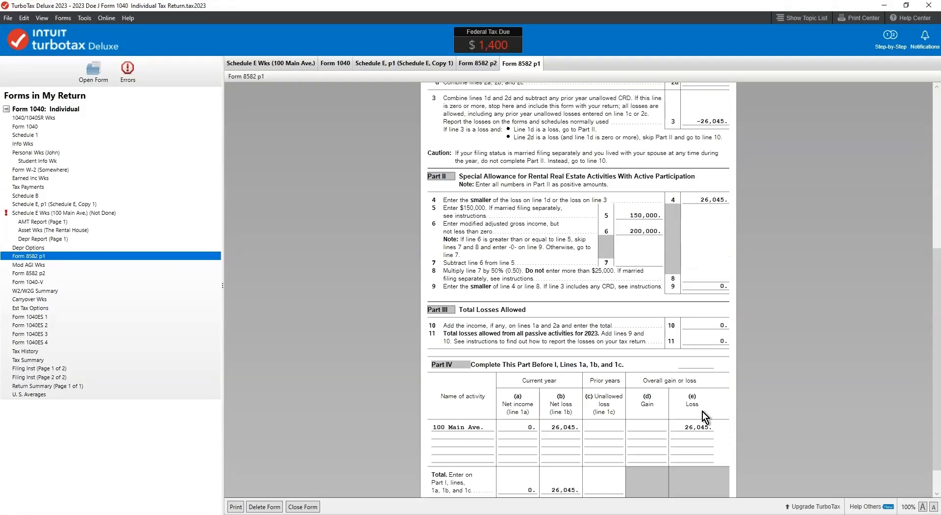
pyautogui.scroll(-1, 701, 411)
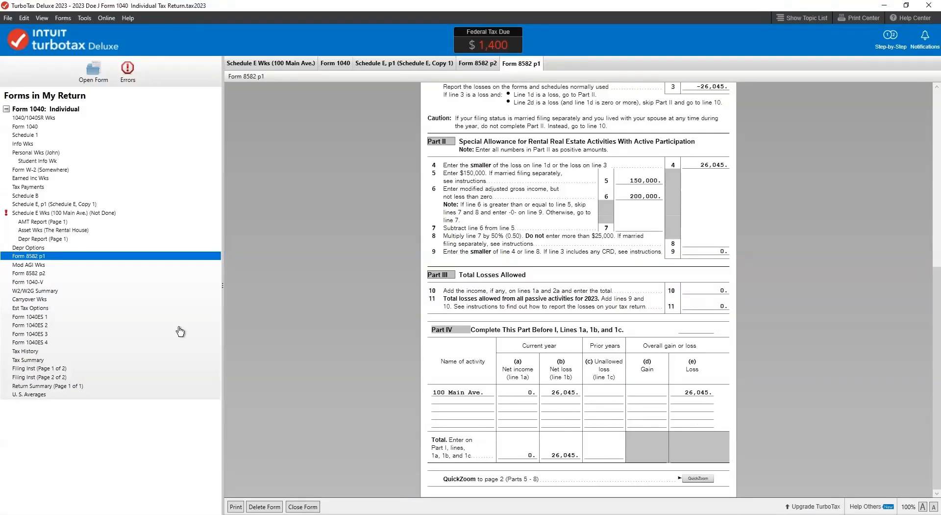
# Examine the unallowed loss allocation and allowed losses in Parts VII and VIII of Form 8582 page 2
pyautogui.click(29, 273)
pyautogui.scroll(-7, 323, 360)
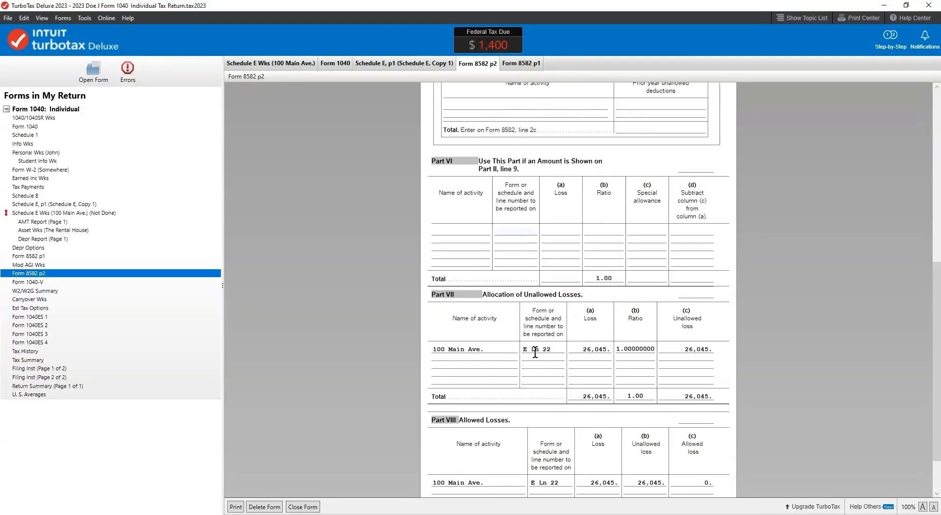
pyautogui.scroll(-2, 647, 424)
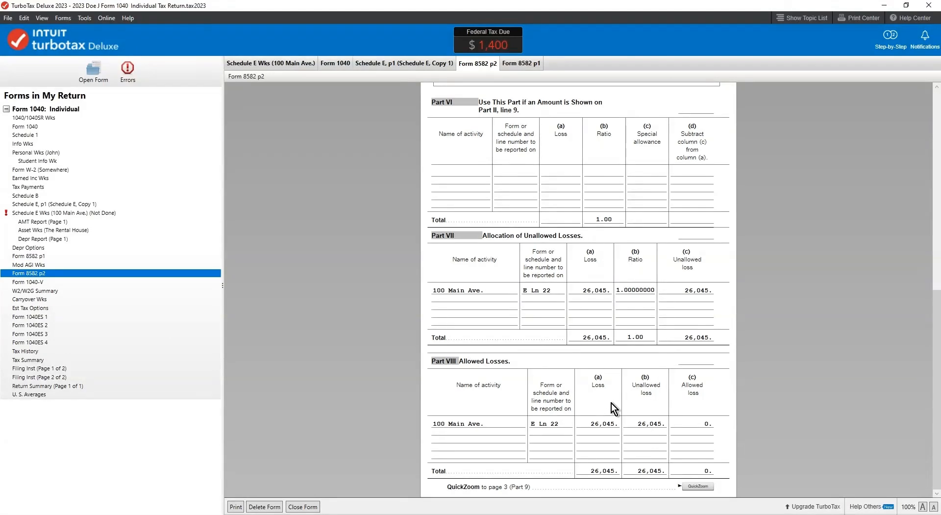
pyautogui.click(697, 463)
pyautogui.click(706, 468)
# Check Other passive exceptions on the rental's Schedule E worksheet
pyautogui.click(51, 214)
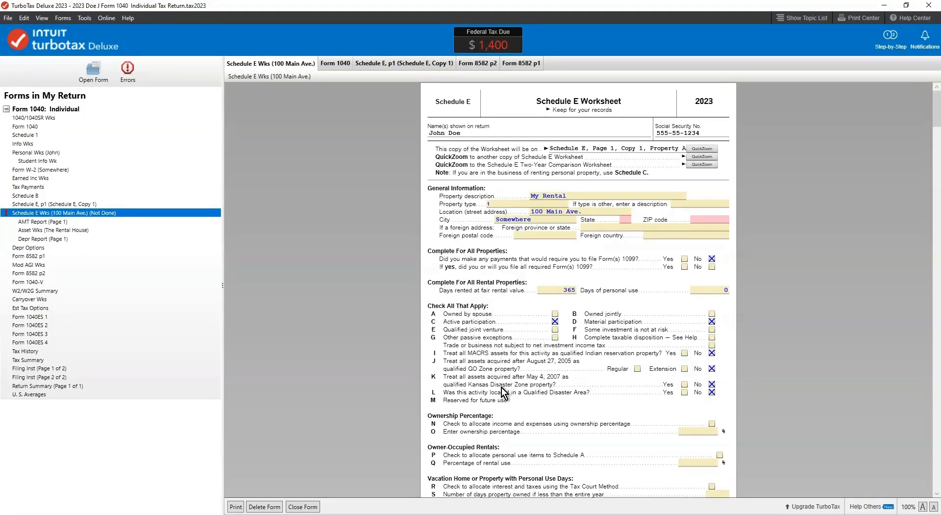
pyautogui.click(556, 337)
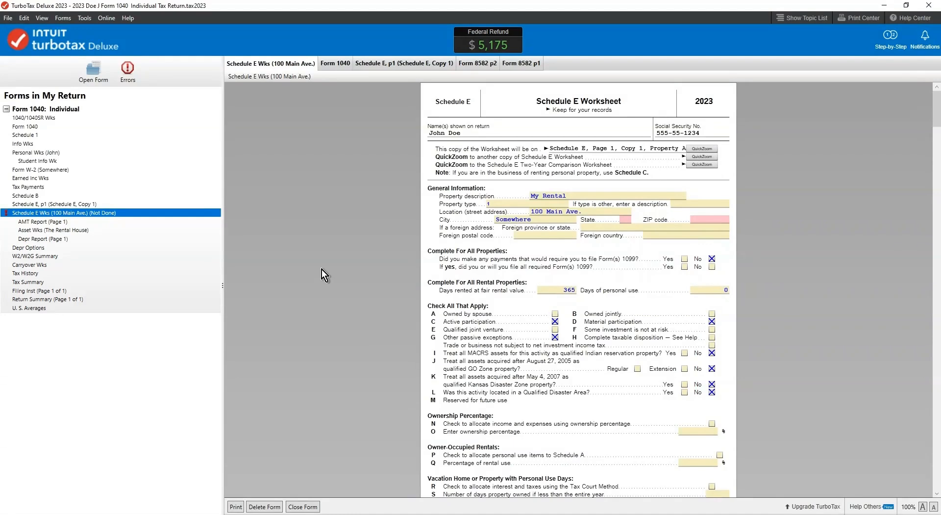
# Check the rental loss on lines 21 and 22 of Schedule E page 1, and return to the step-by-step interview
pyautogui.click(53, 205)
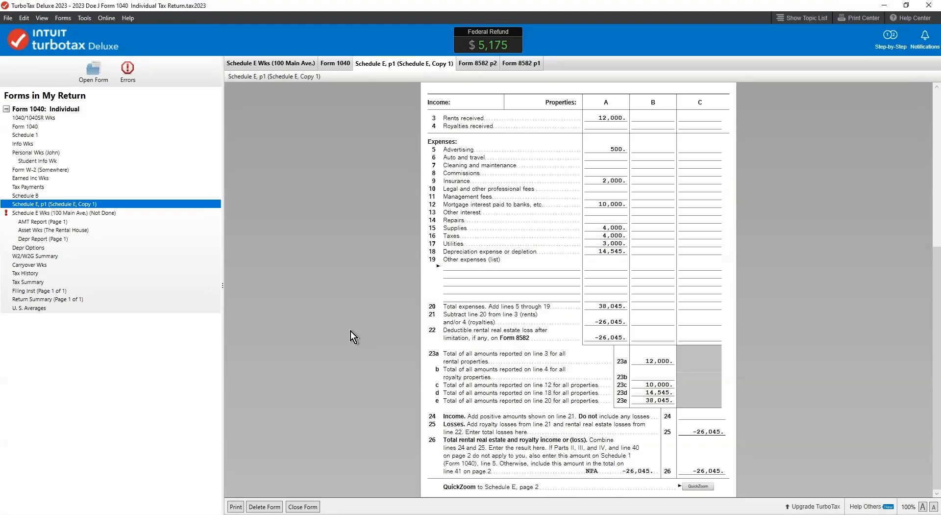
pyautogui.click(590, 324)
pyautogui.click(619, 337)
pyautogui.click(642, 338)
pyautogui.click(611, 338)
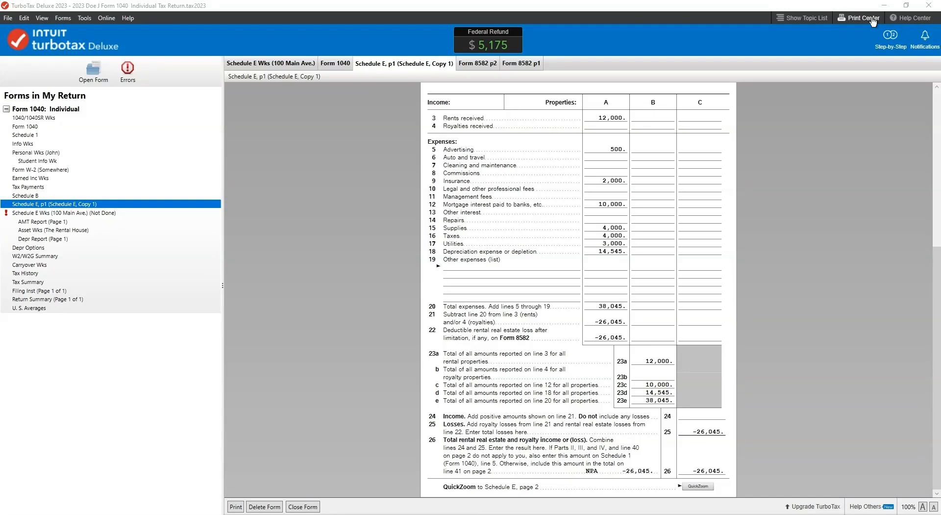
pyautogui.click(891, 39)
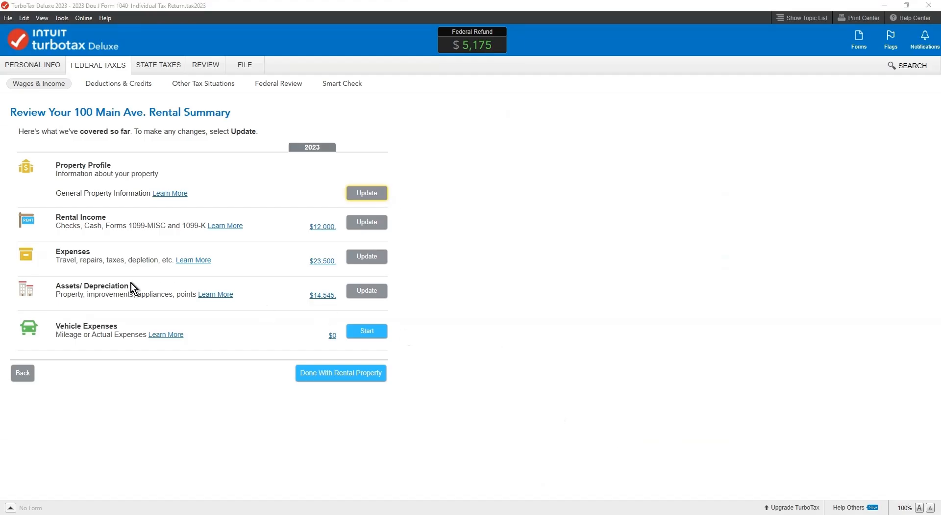
# Open the asset summary for the 100 Main Ave. rental's assets and depreciation
pyautogui.click(376, 292)
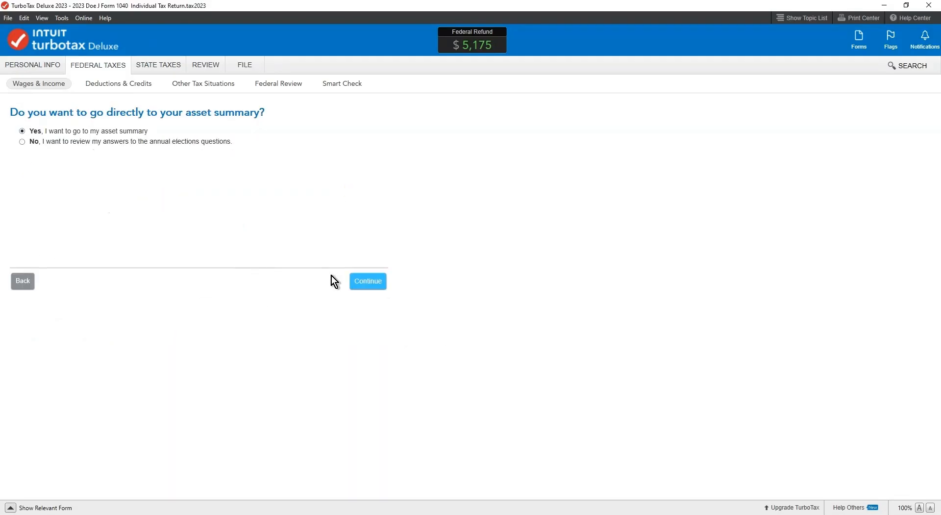
pyautogui.click(369, 281)
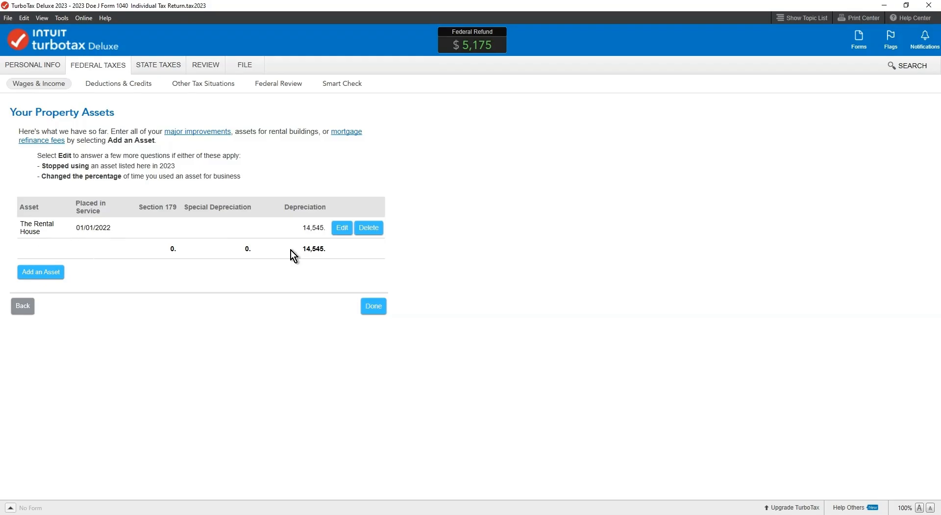
pyautogui.click(39, 273)
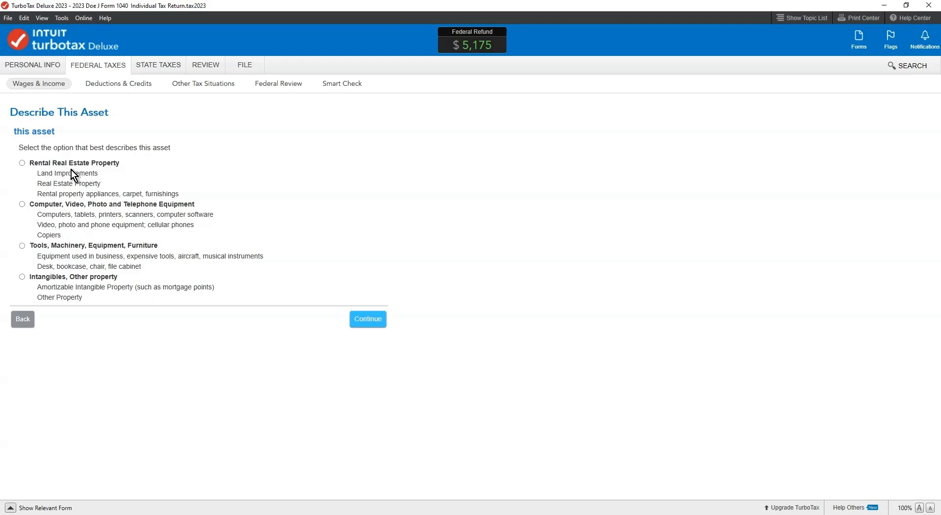
pyautogui.click(25, 326)
pyautogui.click(369, 248)
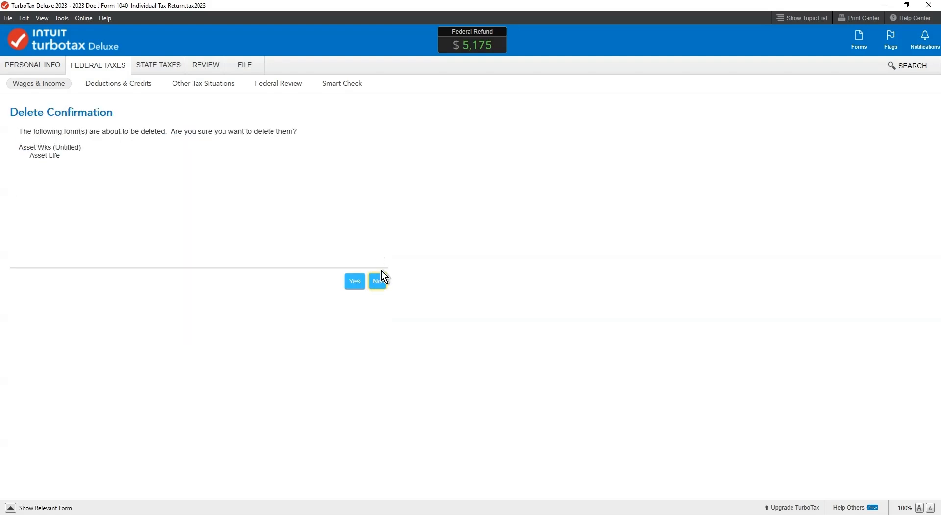
pyautogui.click(355, 281)
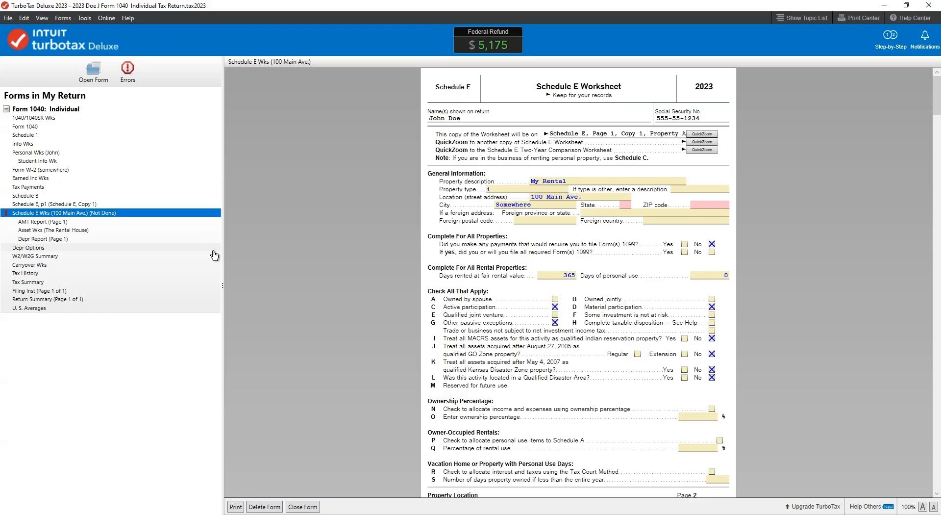
# Check the rental house's life, method and depreciation in the Depreciation and Amortization Report, and return to the step-by-step interview
pyautogui.click(32, 239)
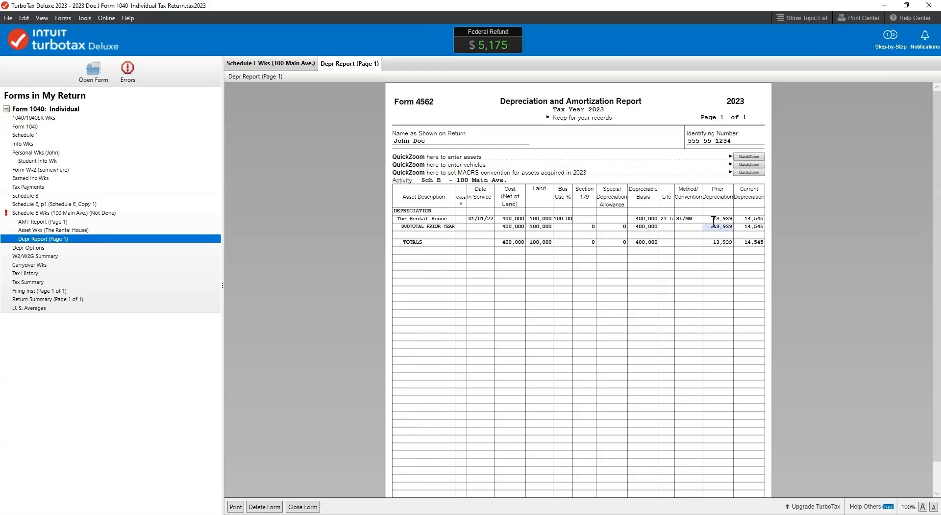
pyautogui.click(664, 218)
pyautogui.click(680, 218)
pyautogui.click(670, 219)
pyautogui.click(892, 37)
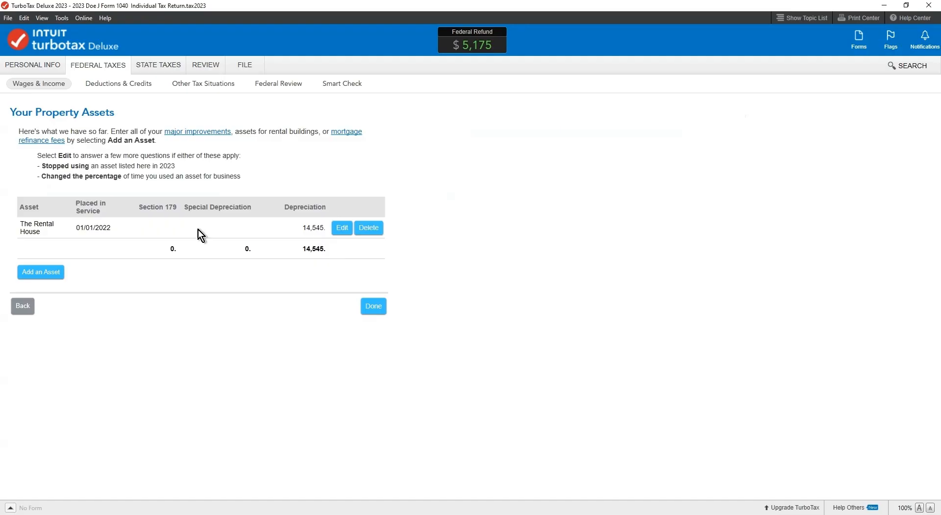
# Reclassify The Rental House asset as Intangibles, Other property, with Other asset type as its category
pyautogui.click(342, 228)
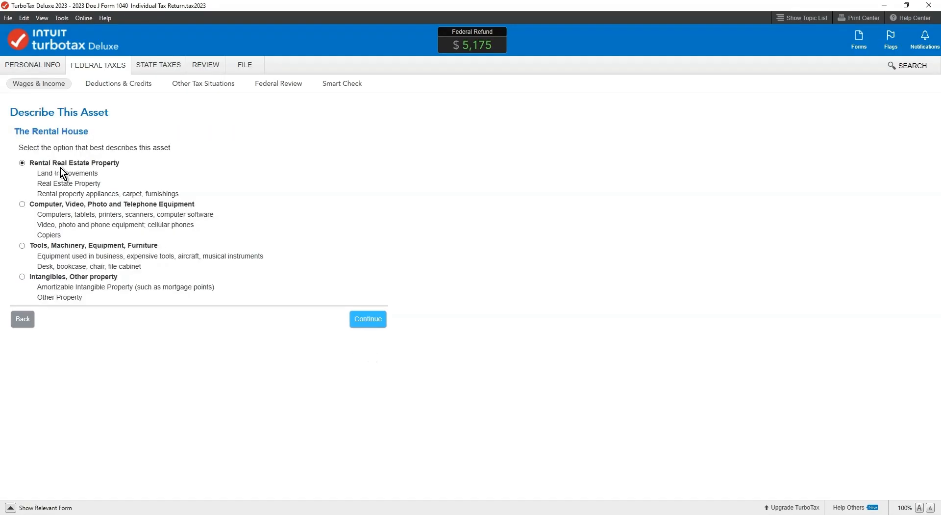
pyautogui.click(37, 278)
pyautogui.click(370, 321)
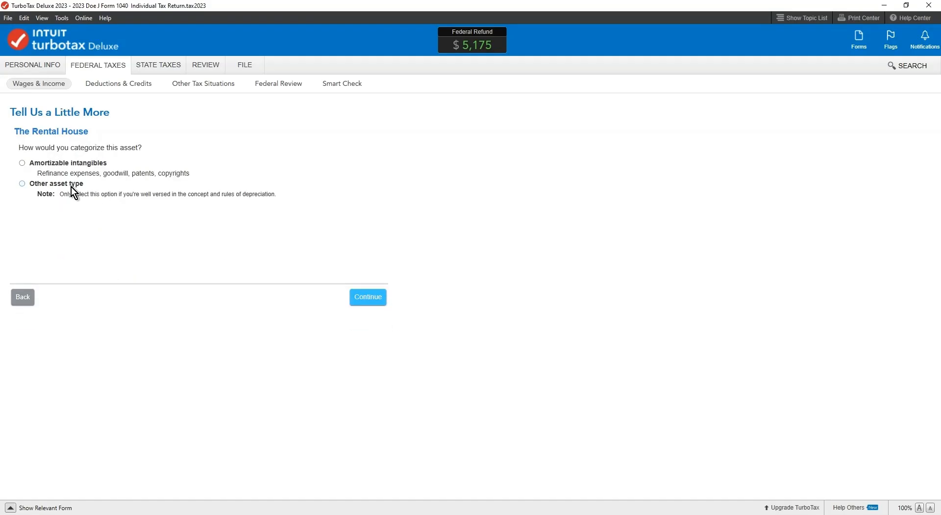
pyautogui.click(365, 301)
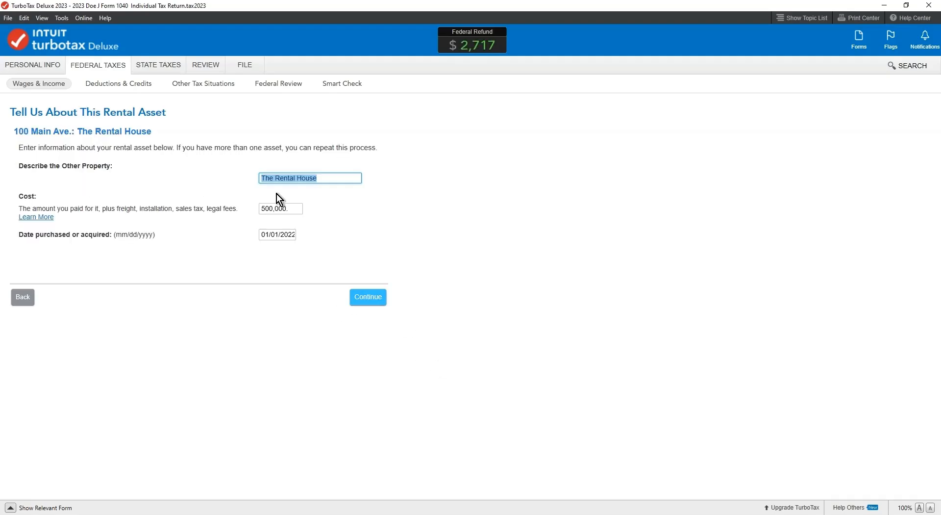
# Accept the asset's existing cost and purchase details, and set its asset class to 31.5 or 39 (Nonresidential Real Estate)
pyautogui.click(284, 209)
pyautogui.click(367, 297)
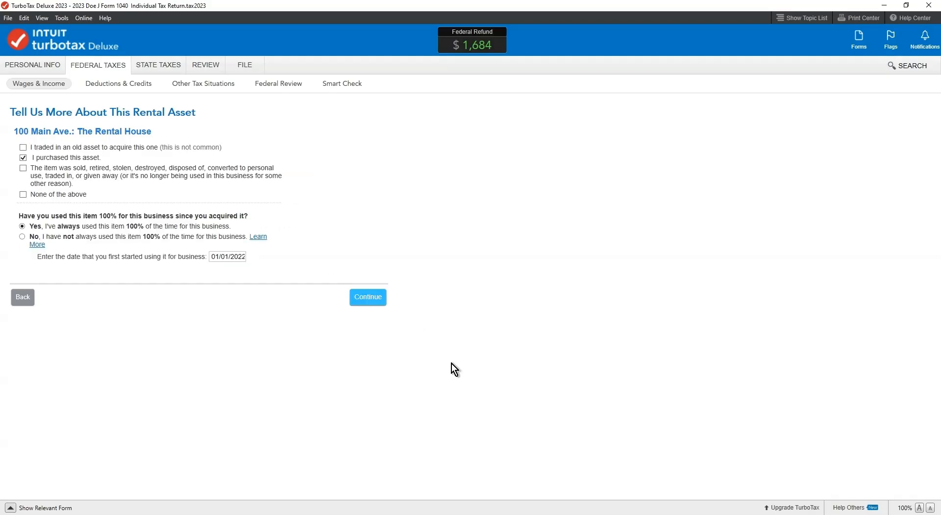
pyautogui.click(368, 297)
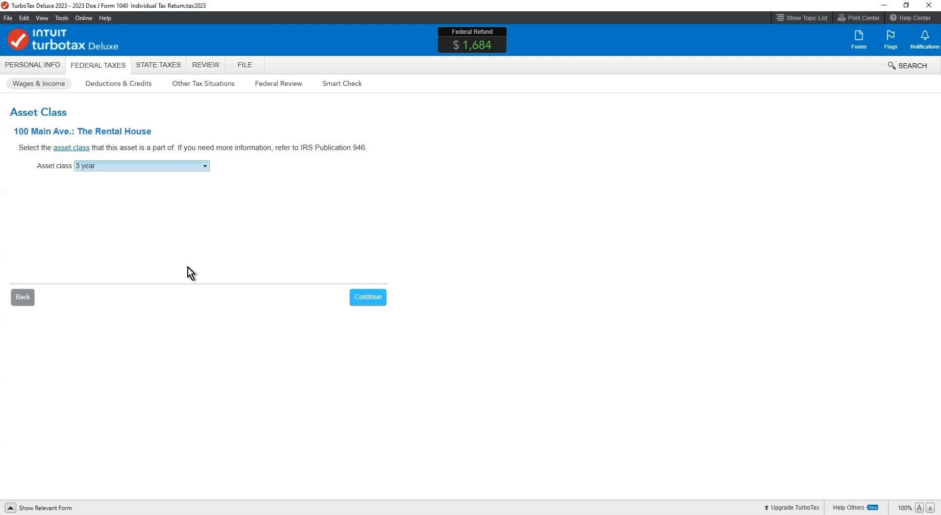
pyautogui.press('3')
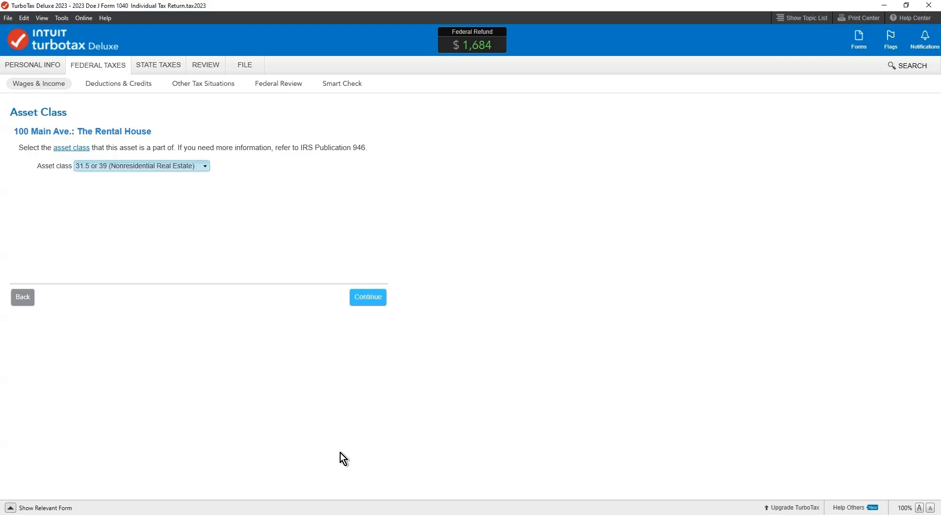
pyautogui.click(382, 304)
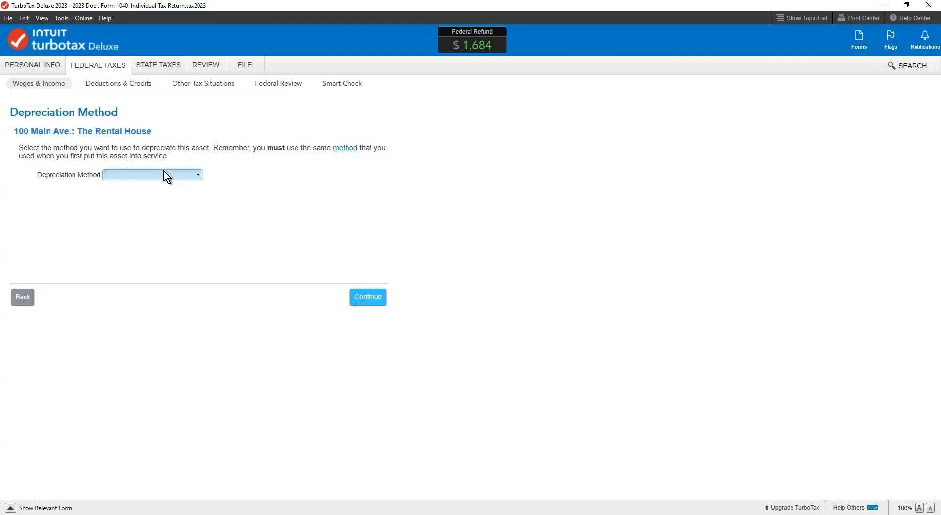
# Set the rental house's depreciation method to straight line, and accept the prior depreciation and asset summary
pyautogui.press('s')
pyautogui.click(363, 305)
pyautogui.click(363, 305)
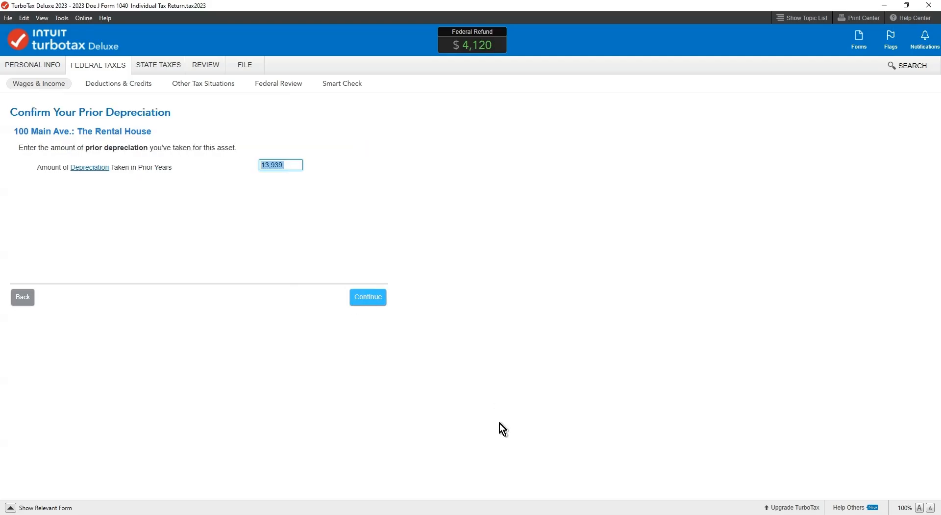
pyautogui.click(368, 300)
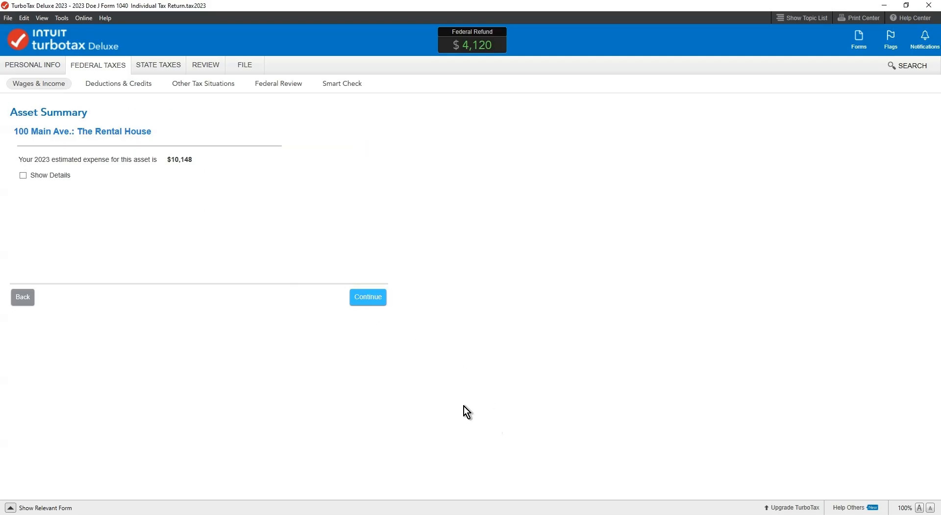
pyautogui.click(376, 300)
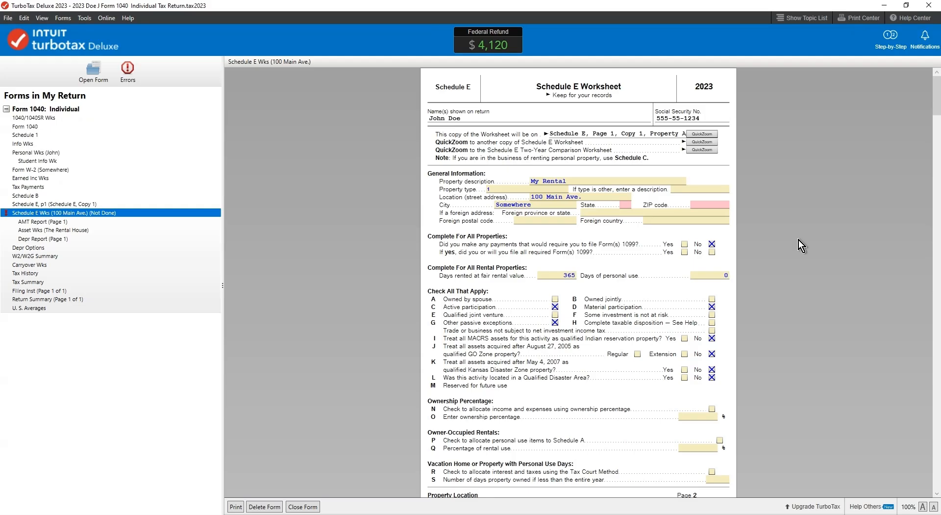
# Check the reclassified rental house's life, method and current depreciation in the Depreciation and Amortization Report
pyautogui.click(52, 238)
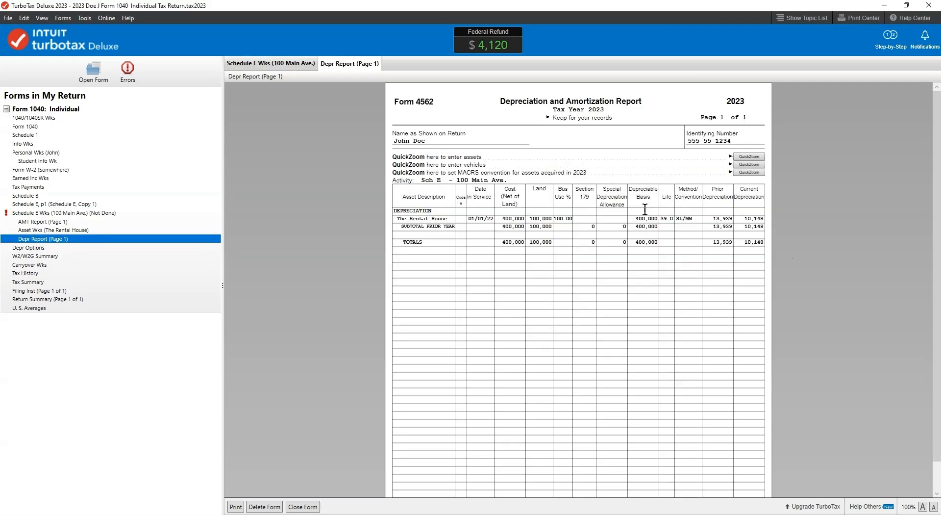
pyautogui.click(686, 268)
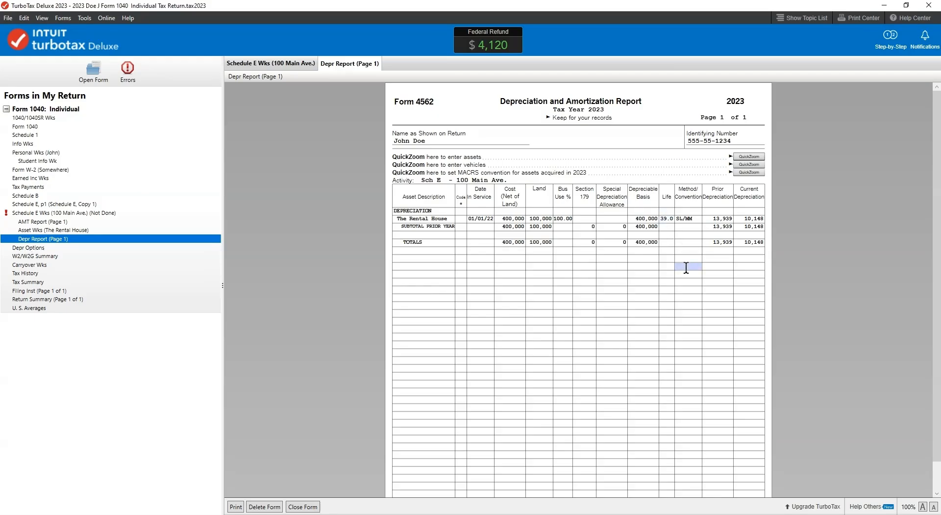